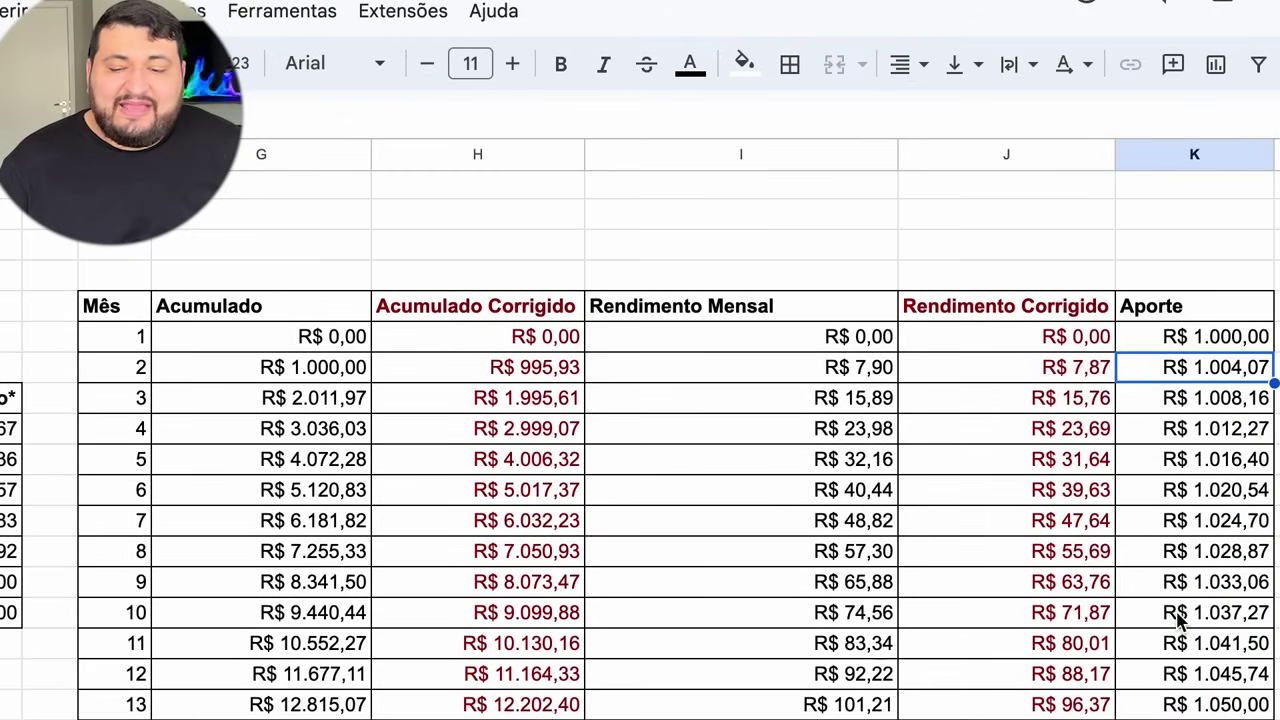
# Examine month 120 in the projection table: accumulated balance, monthly yield (Rendimento Mensal) and inflation-corrected yield (Rendimento Corrigido)
pyautogui.scroll(-20, 1180, 620)
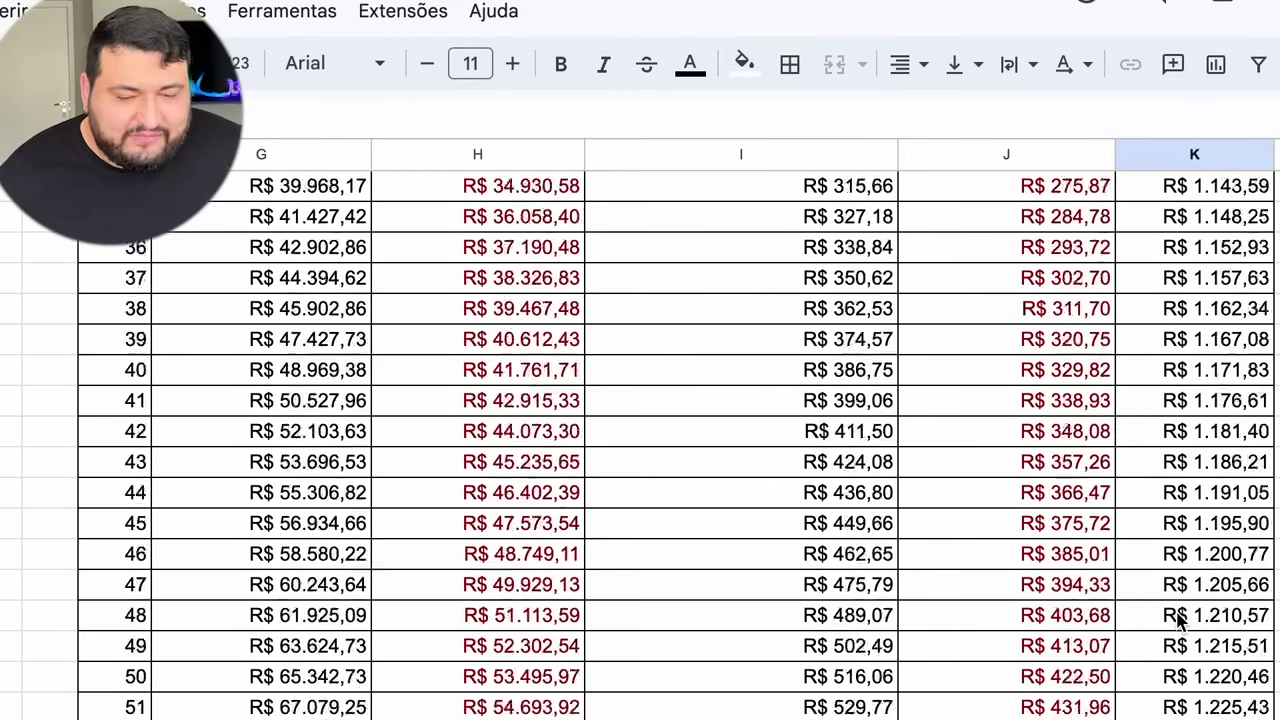
pyautogui.scroll(-16, 1180, 620)
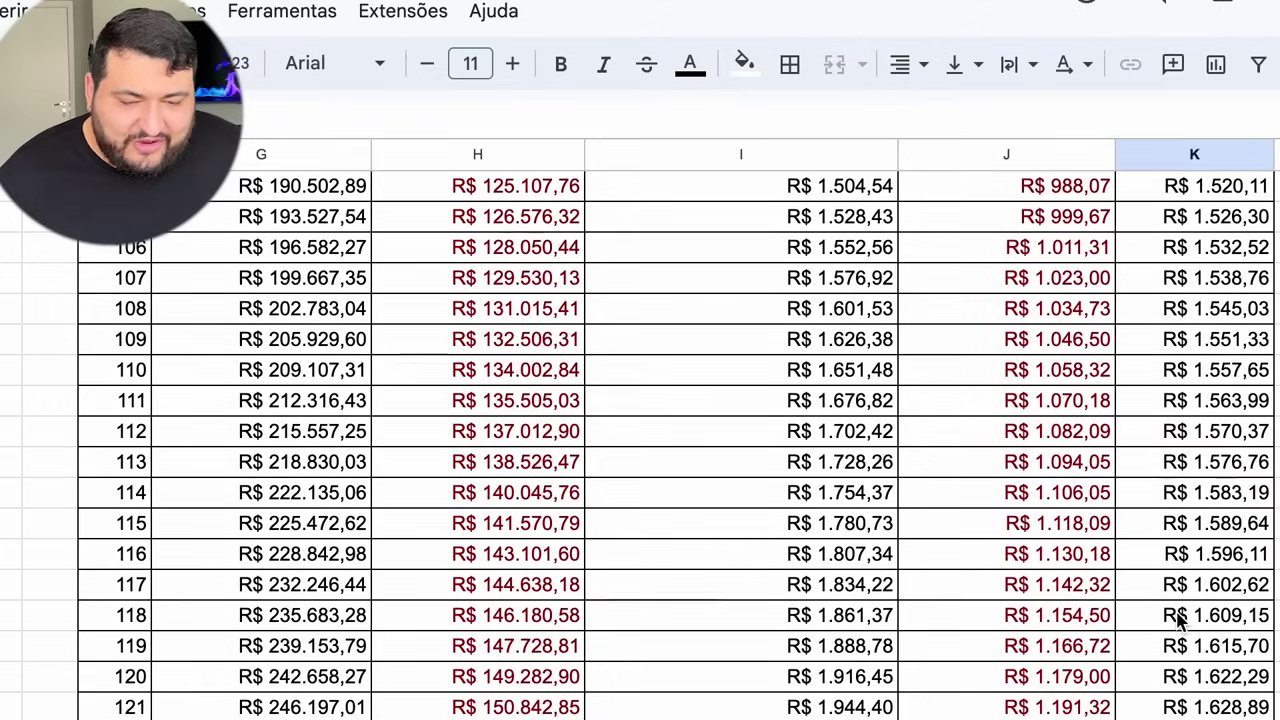
pyautogui.scroll(-1, 1180, 620)
pyautogui.scroll(1, 1180, 620)
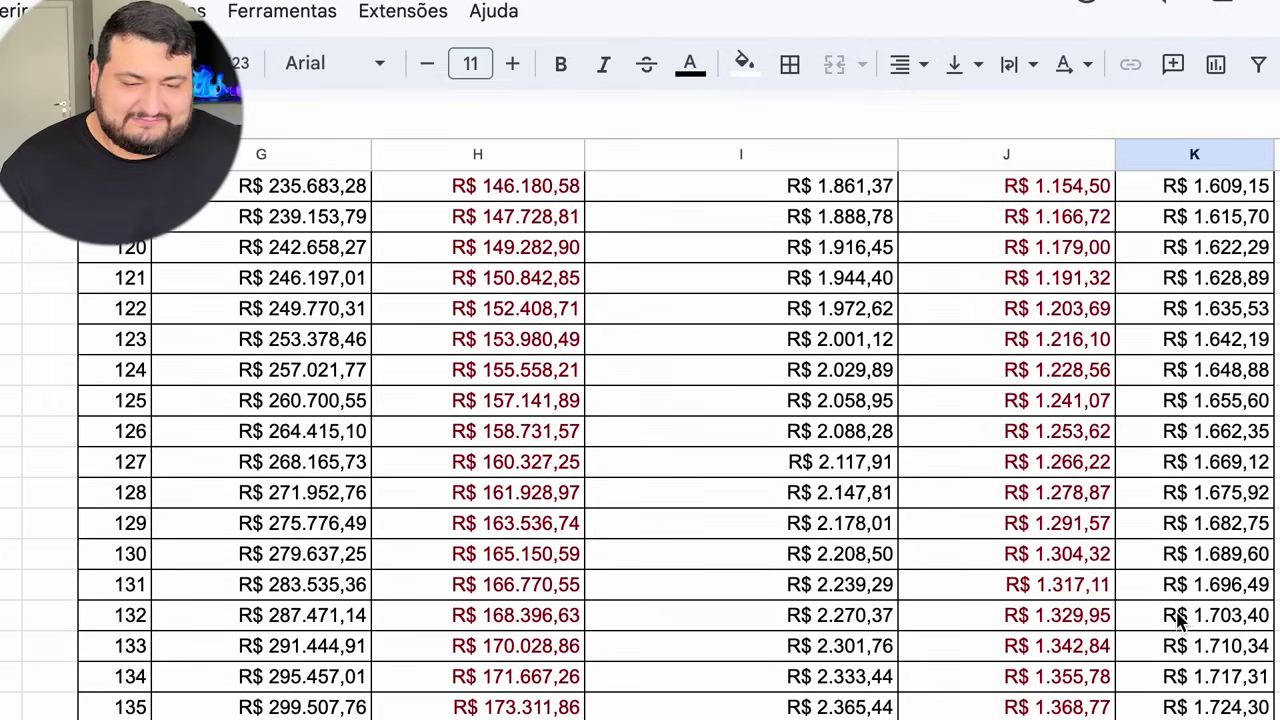
pyautogui.moveTo(133, 256); pyautogui.dragTo(310, 250)
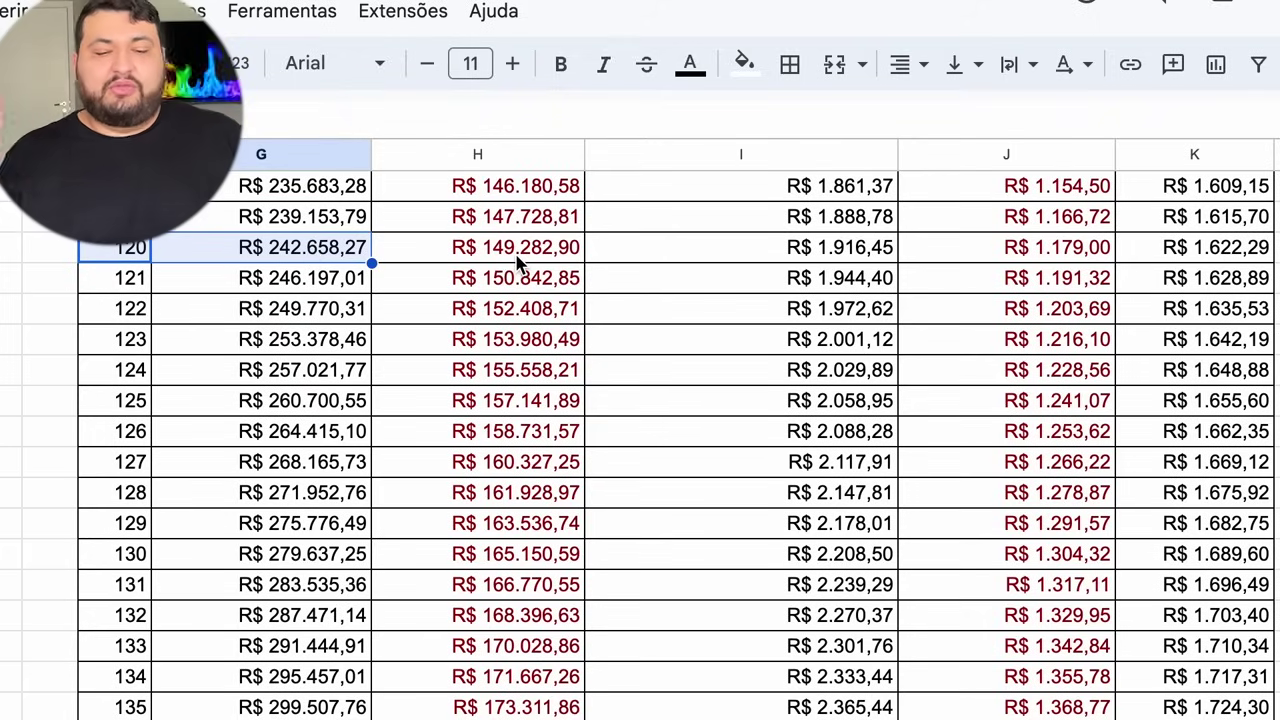
pyautogui.click(837, 258)
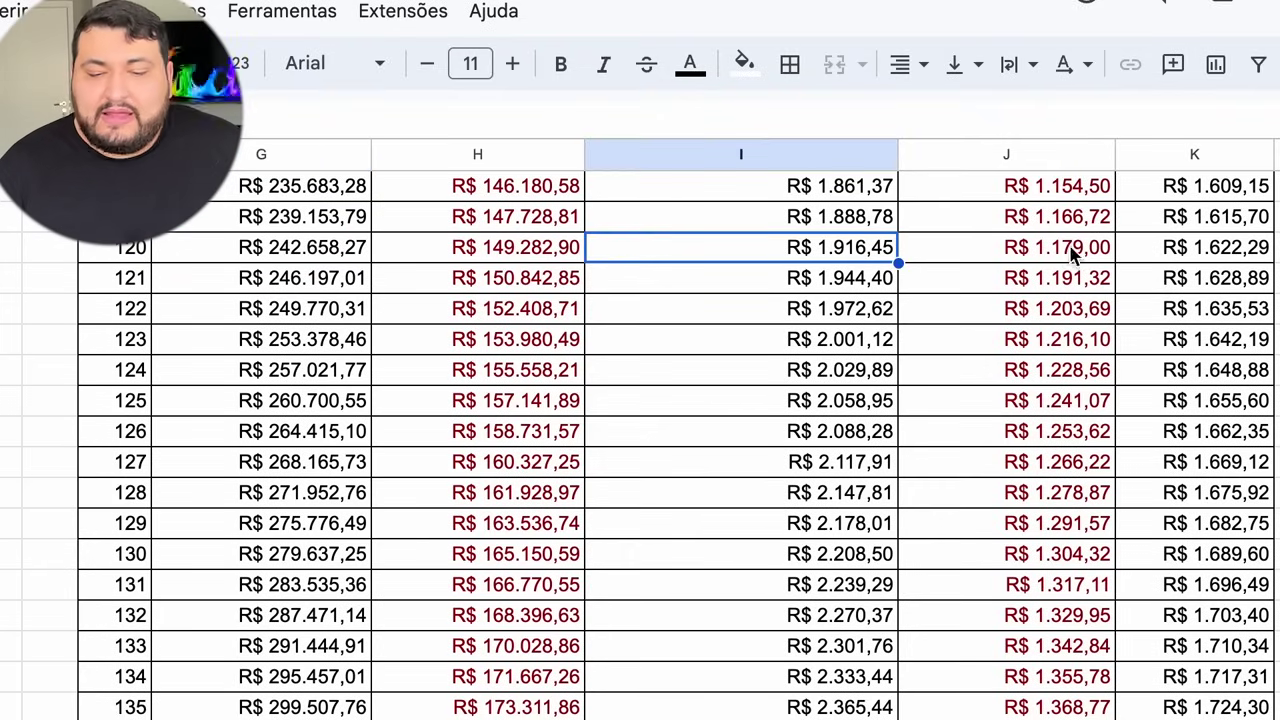
pyautogui.click(1038, 258)
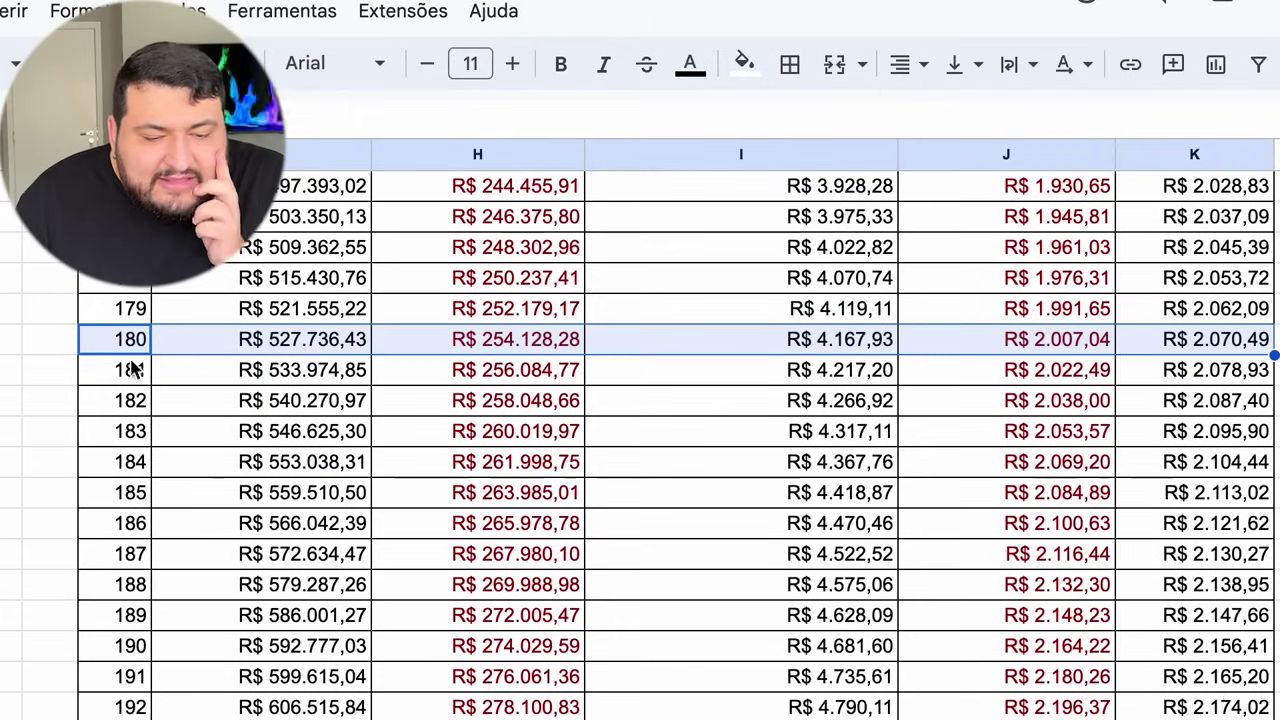
# Examine month 180's accumulated balance, corrected balance, monthly yield and corrected yield
pyautogui.click(336, 347)
pyautogui.click(548, 345)
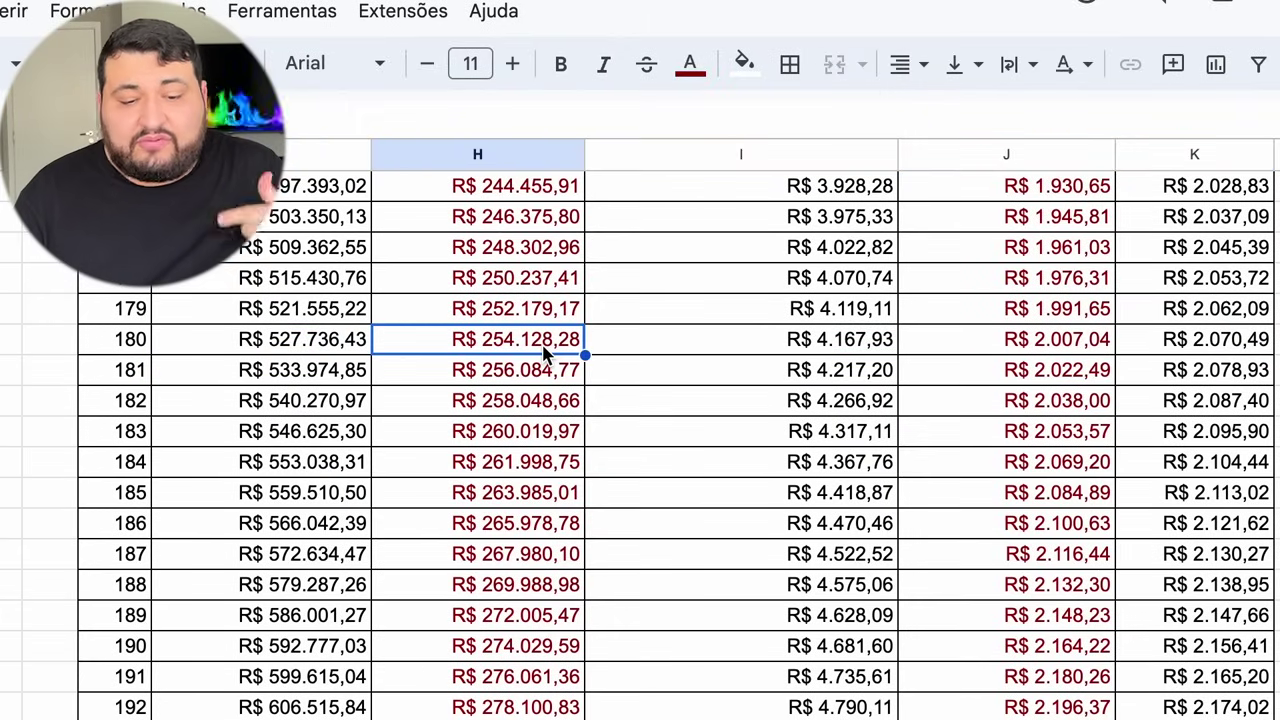
pyautogui.click(855, 358)
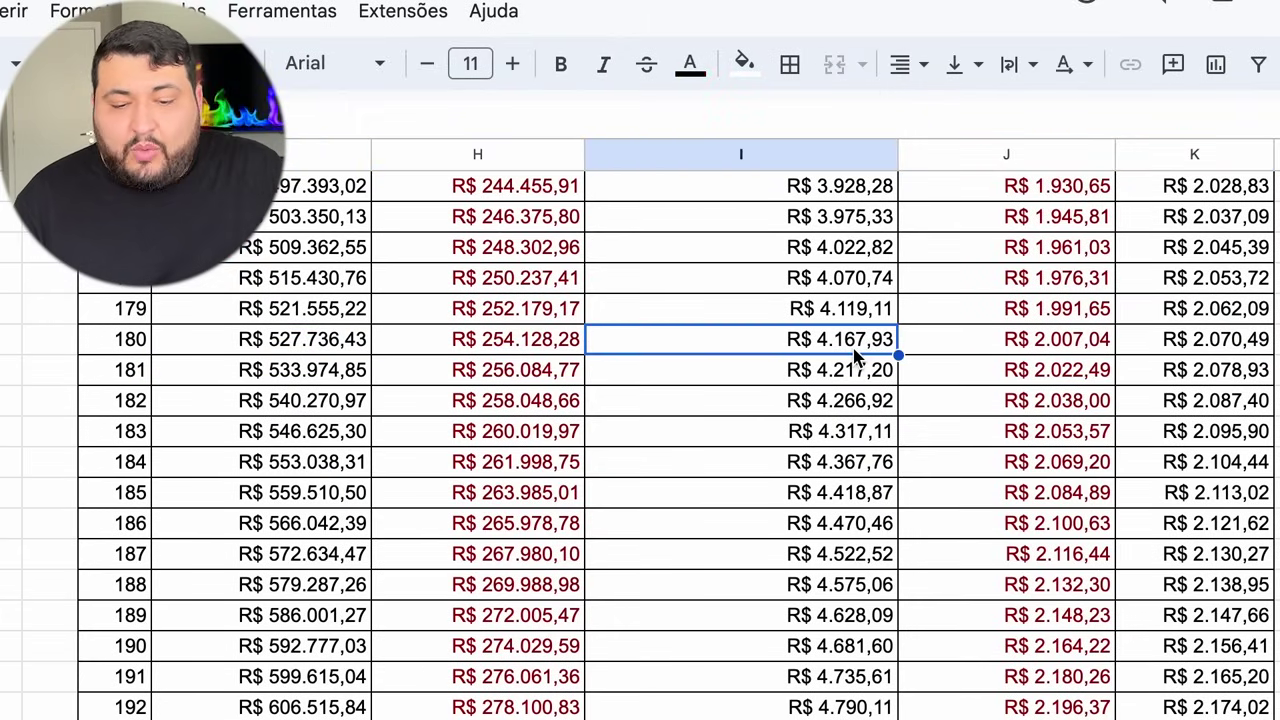
pyautogui.click(1058, 344)
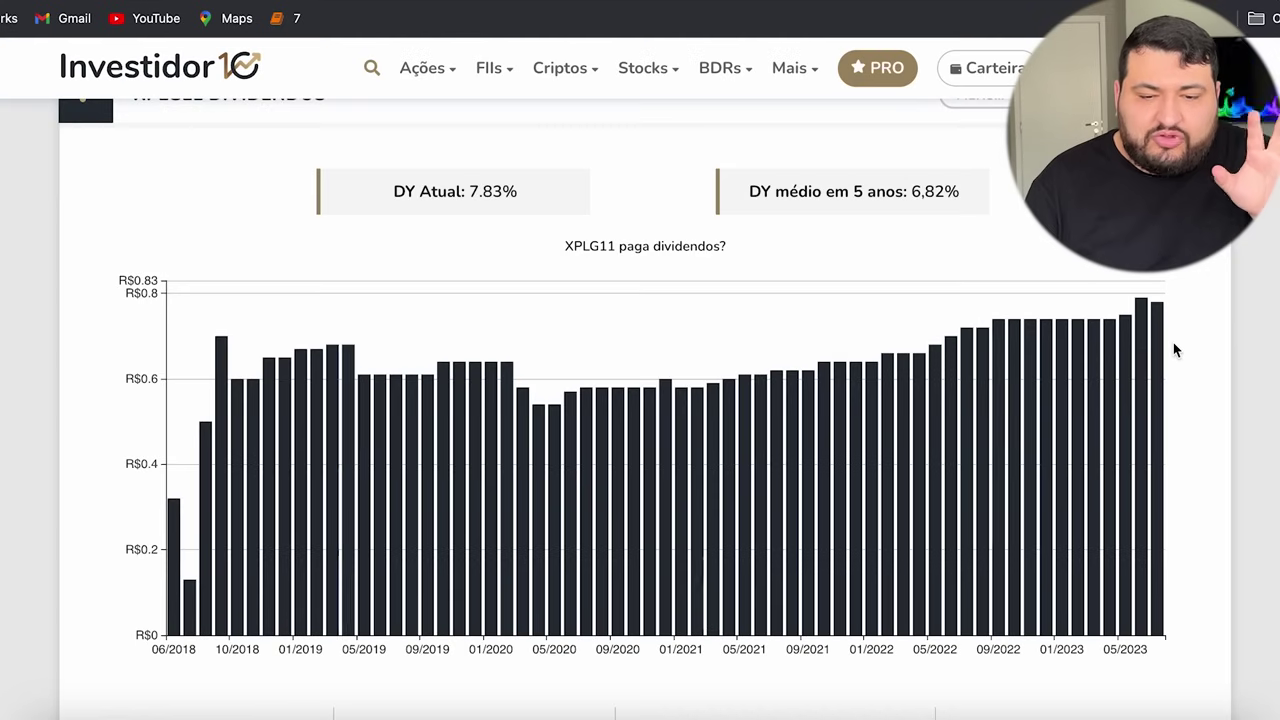
# Check XPLG11's current dividend yield and five-year average dividend yield on the Investidor10 page
pyautogui.scroll(1, 1254, 351)
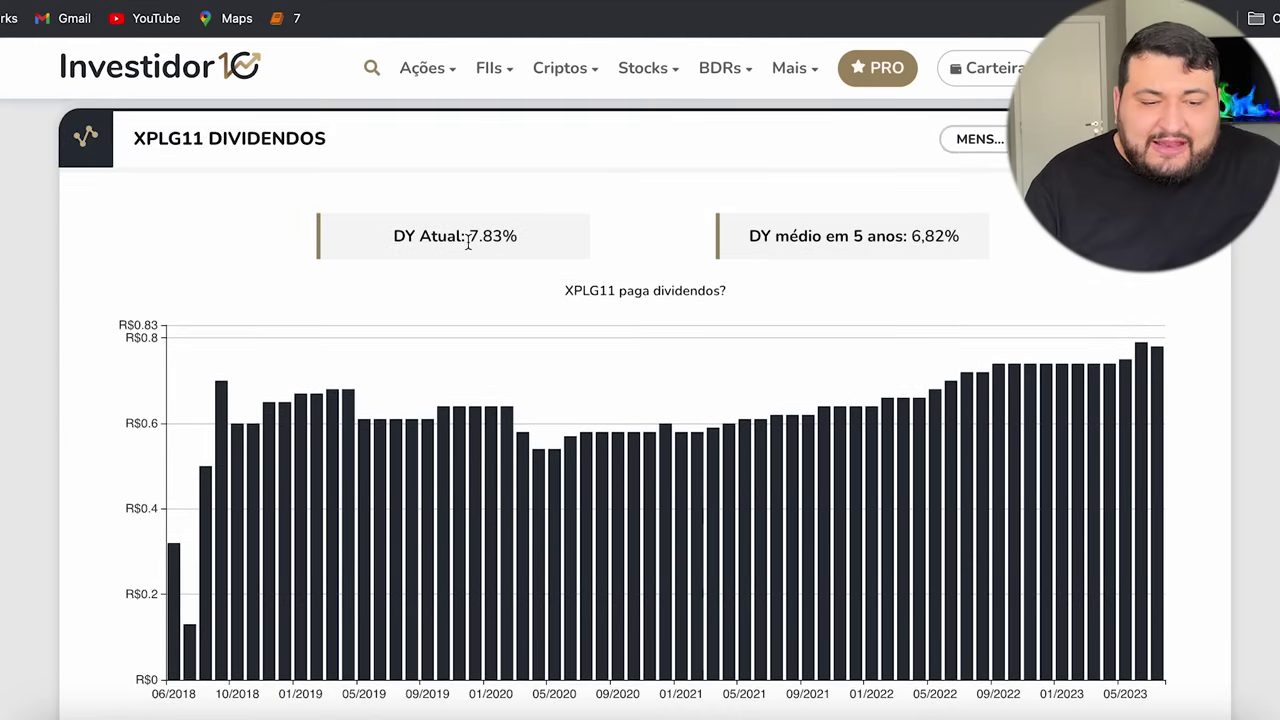
pyautogui.moveTo(752, 237); pyautogui.dragTo(963, 239)
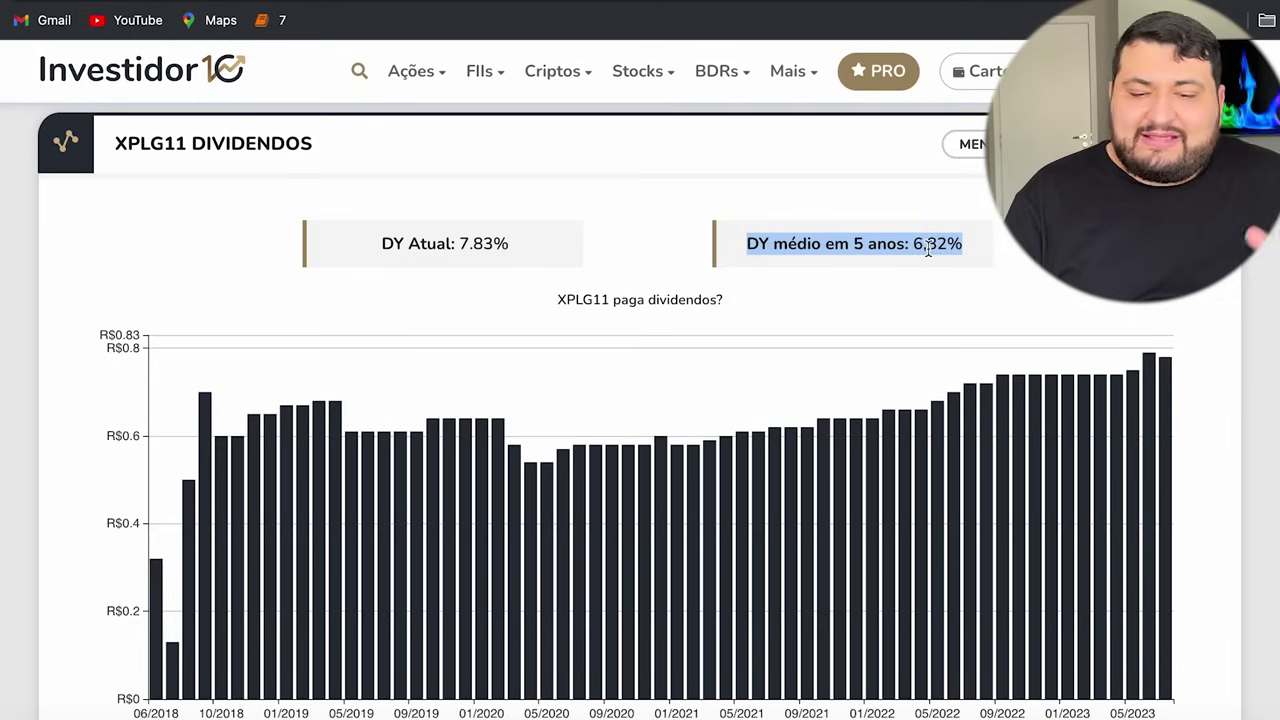
pyautogui.click(929, 250)
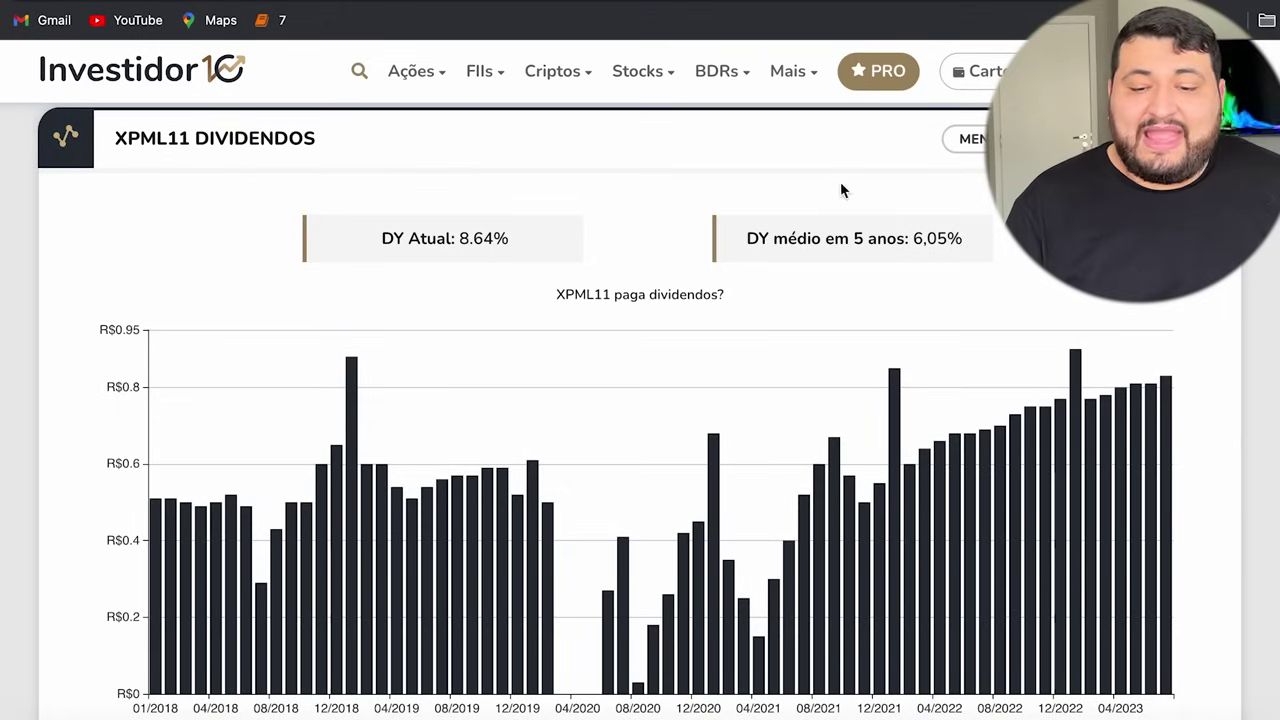
# Compare XPML11's current dividend yield with its five-year average dividend yield
pyautogui.moveTo(929, 240); pyautogui.dragTo(976, 240)
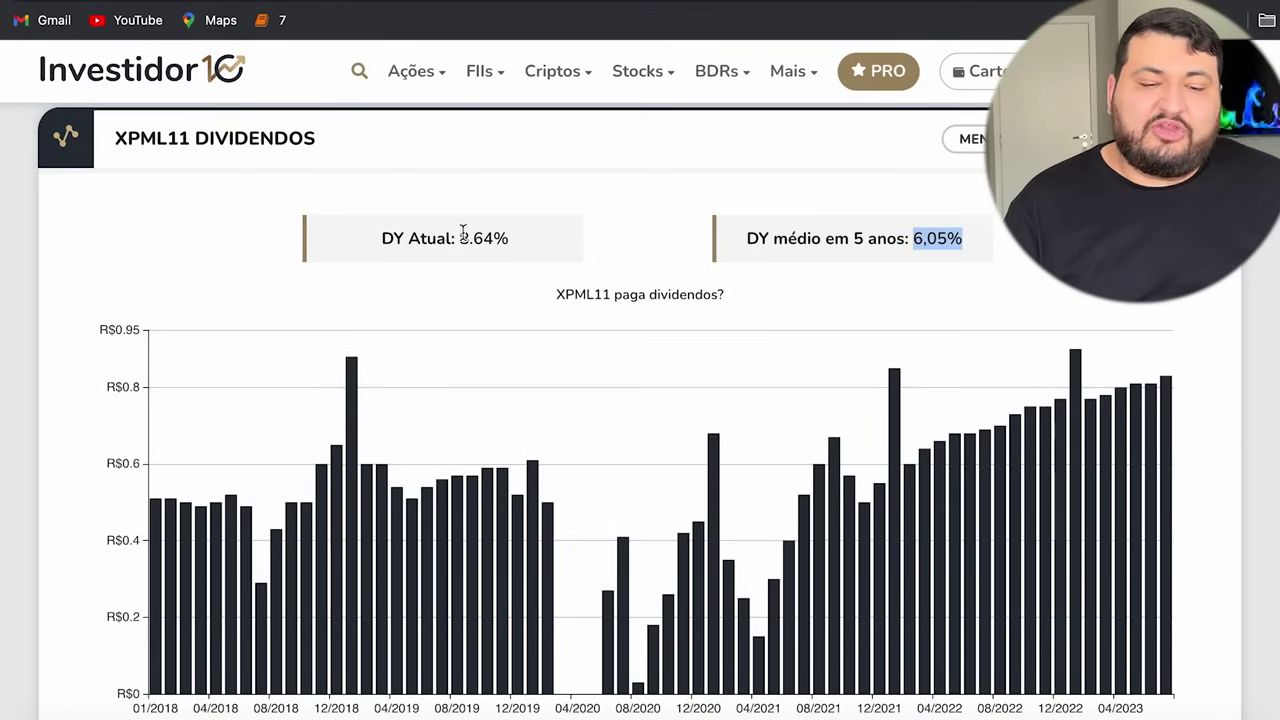
pyautogui.moveTo(456, 240); pyautogui.dragTo(533, 246)
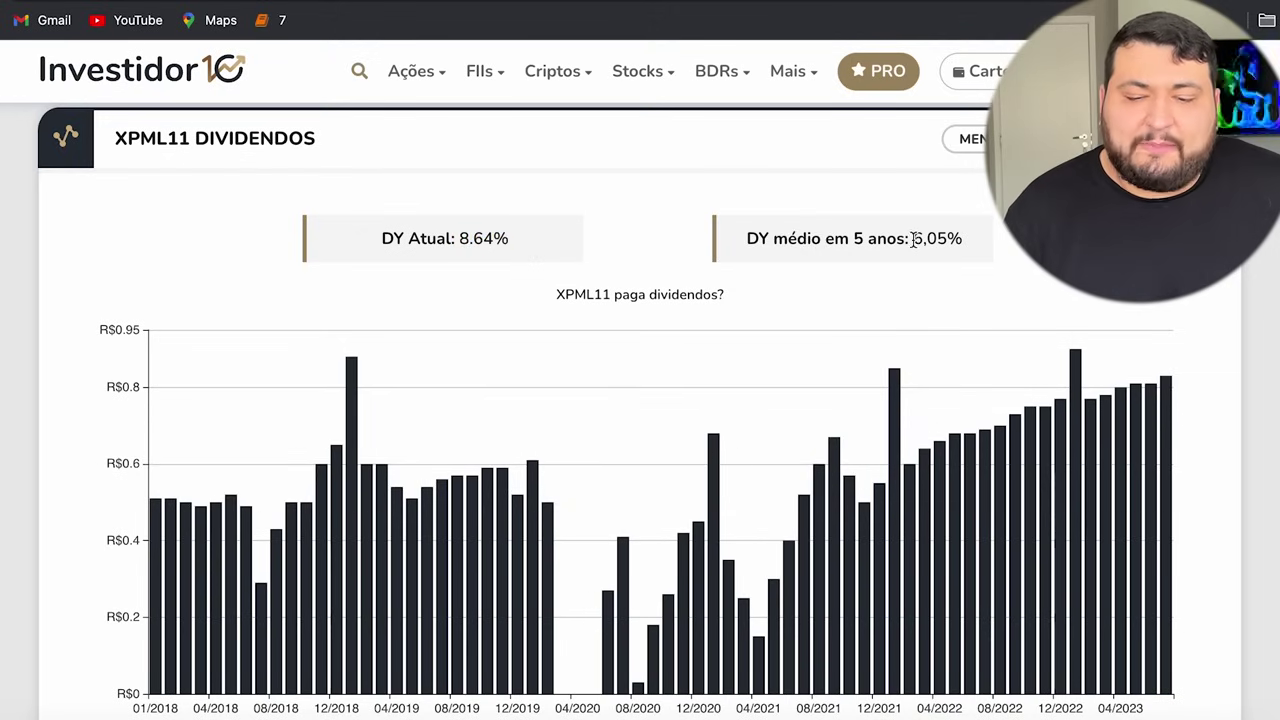
pyautogui.moveTo(912, 240); pyautogui.dragTo(970, 242)
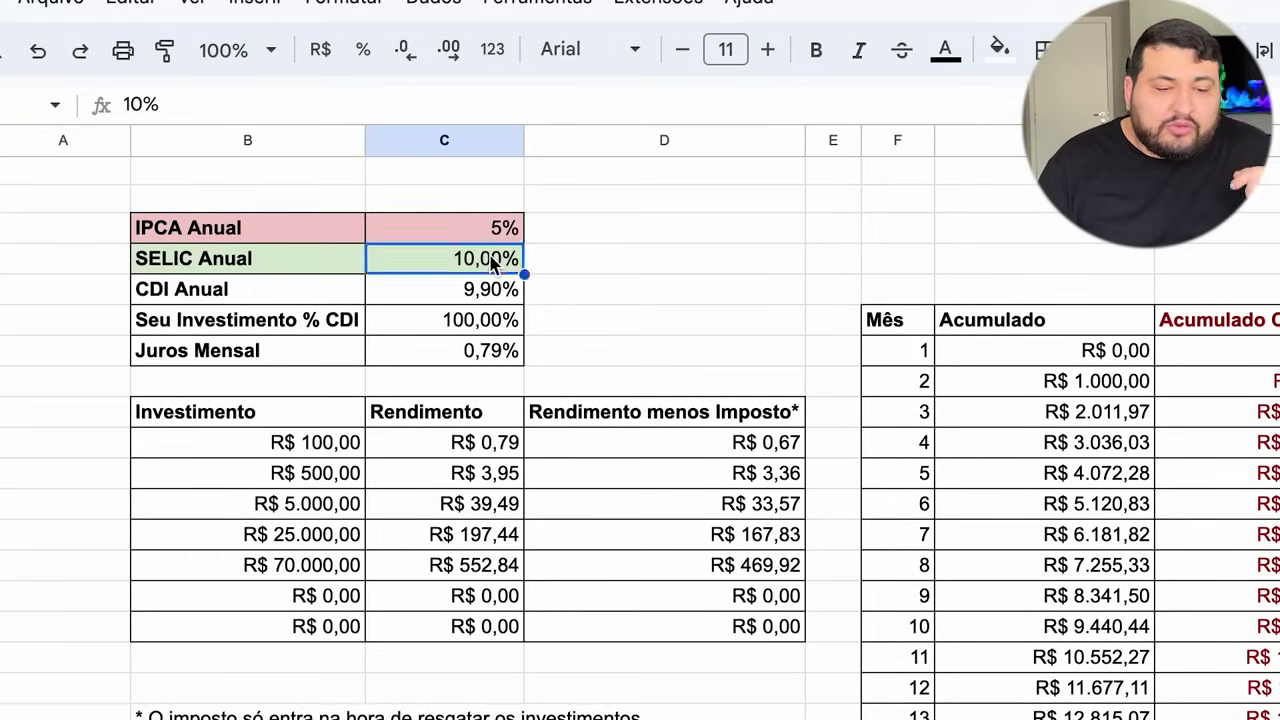
# Replace the SELIC Anual rate with a formula adding 7% to the IPCA Anual cell
pyautogui.doubleClick(490, 256)
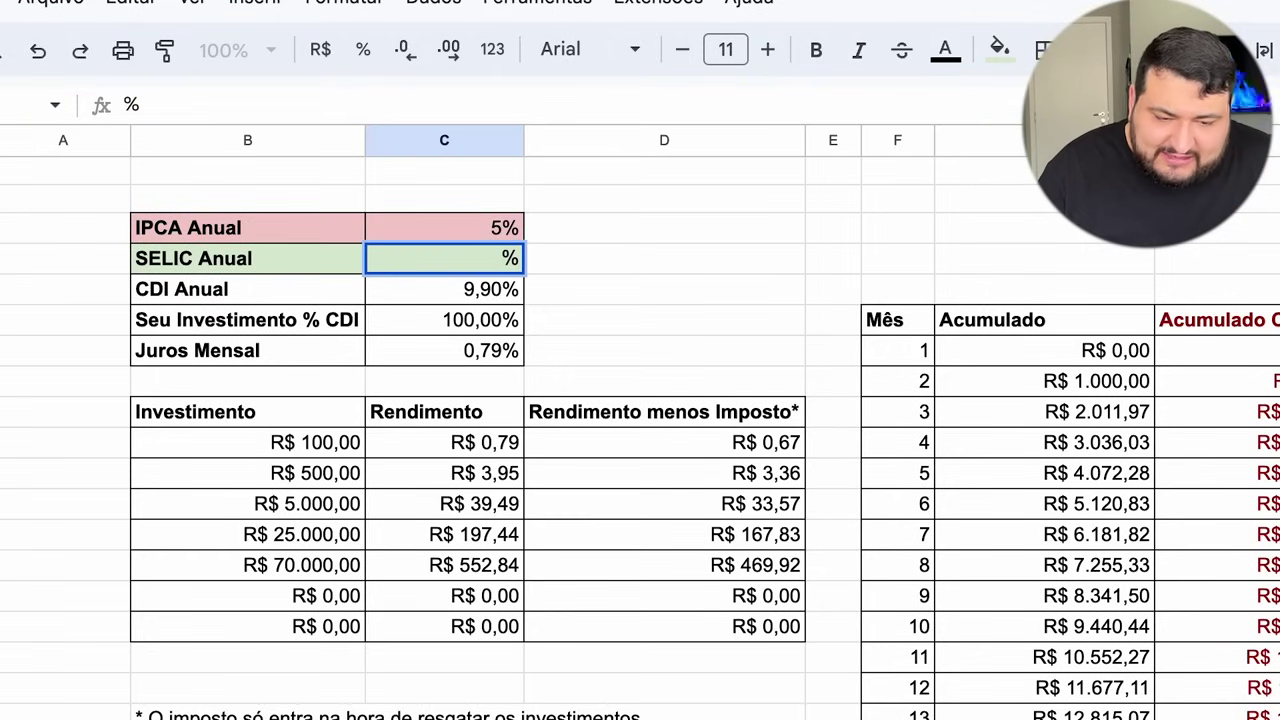
pyautogui.write('=7')
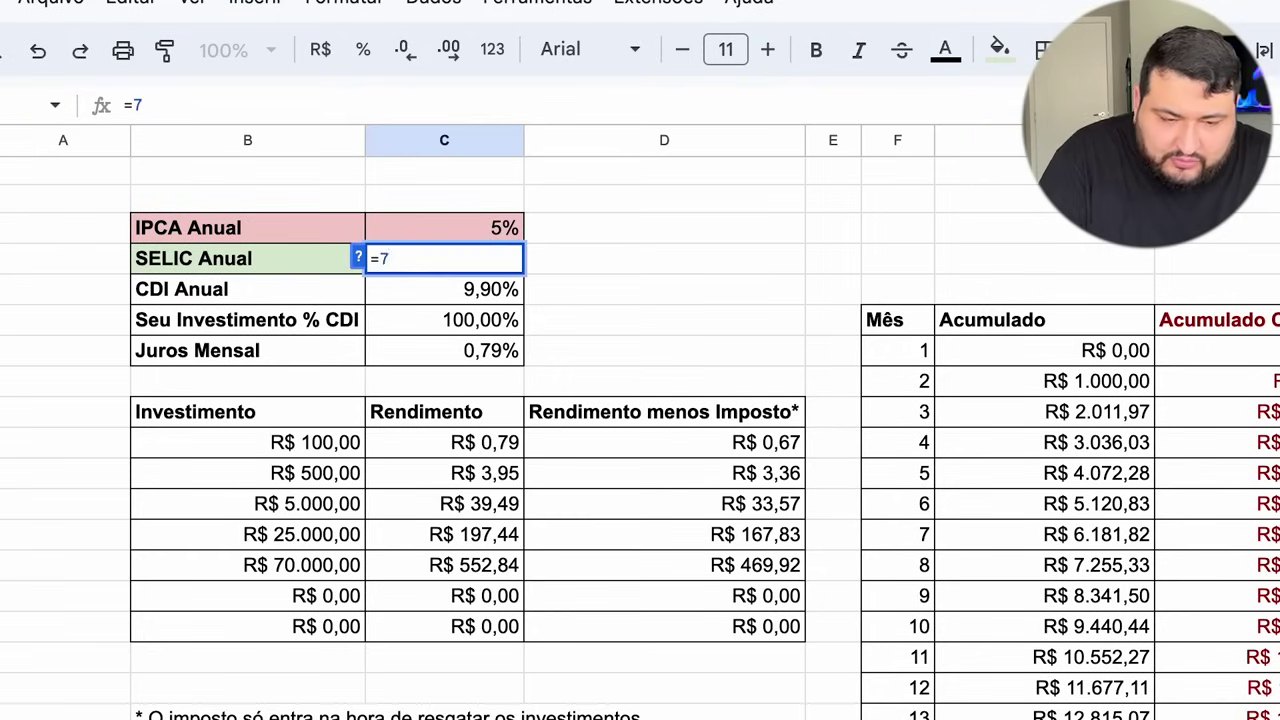
pyautogui.write('%+')
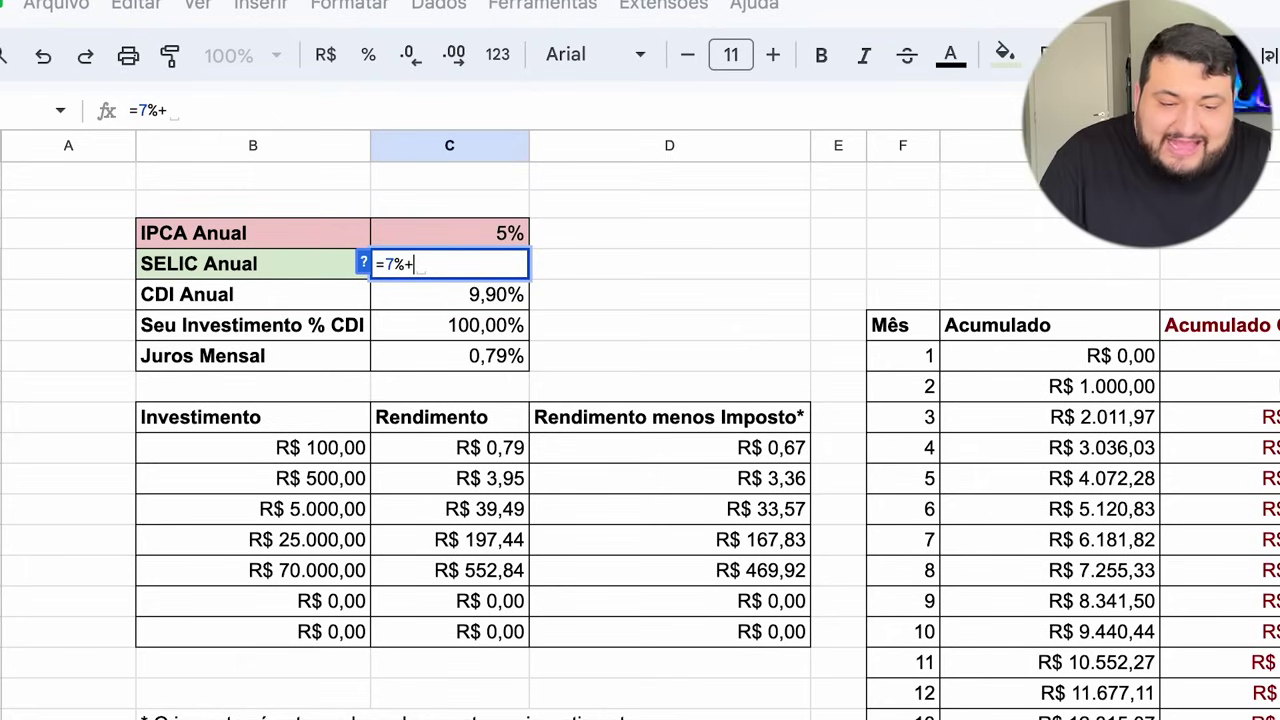
pyautogui.click(506, 240)
pyautogui.press('Return')
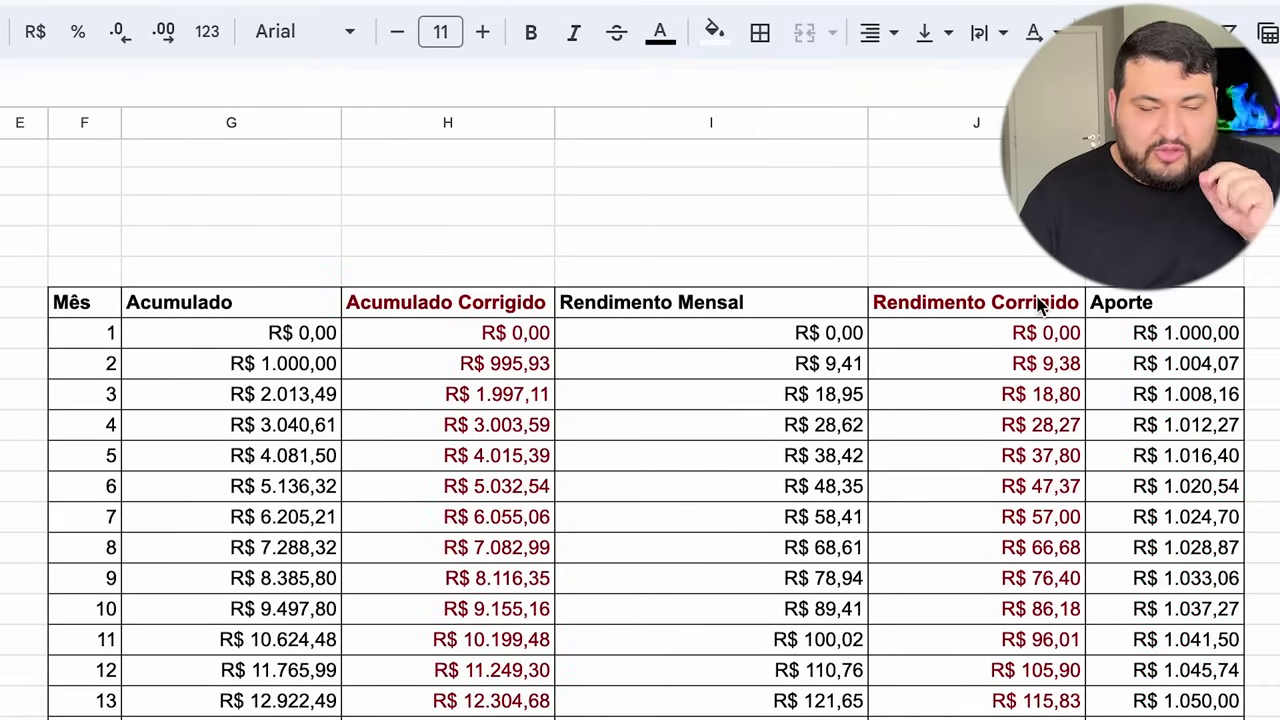
# Review the monthly contributions (Aporte) in the recalculated table and month 120's accumulated balance, corrected balance, monthly yield and corrected yield
pyautogui.scroll(-1, 1040, 306)
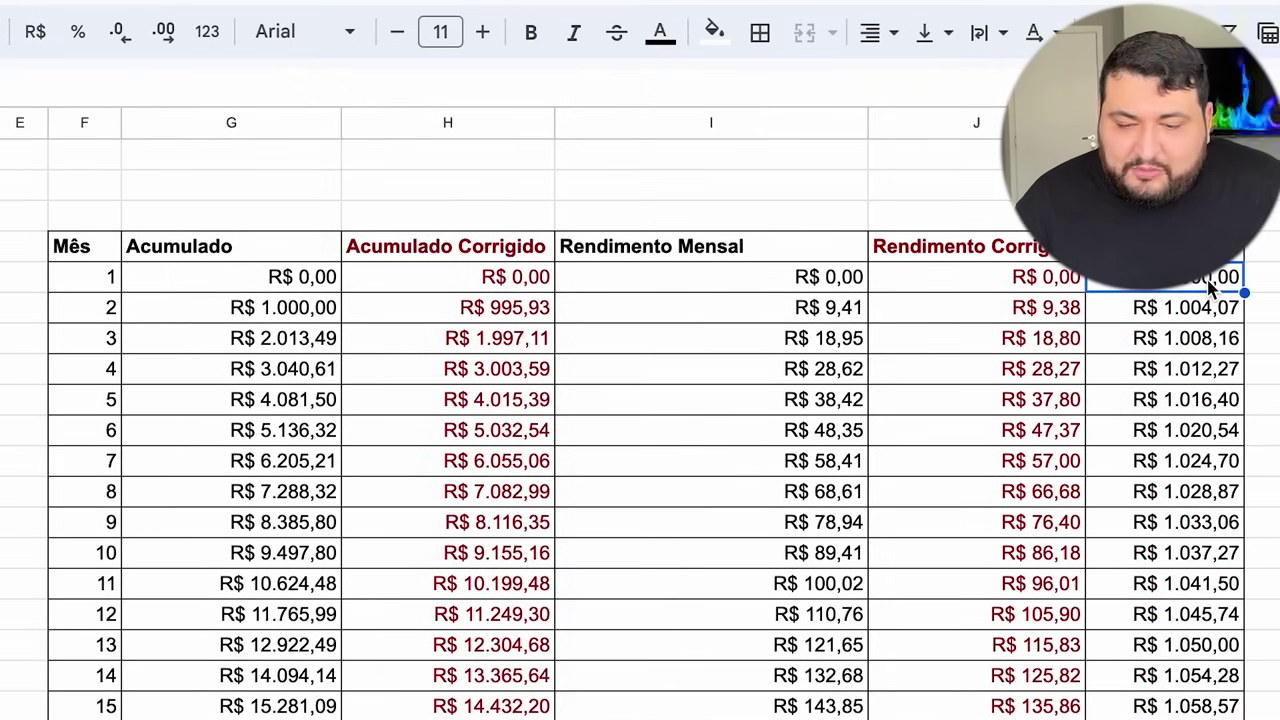
pyautogui.click(1203, 341)
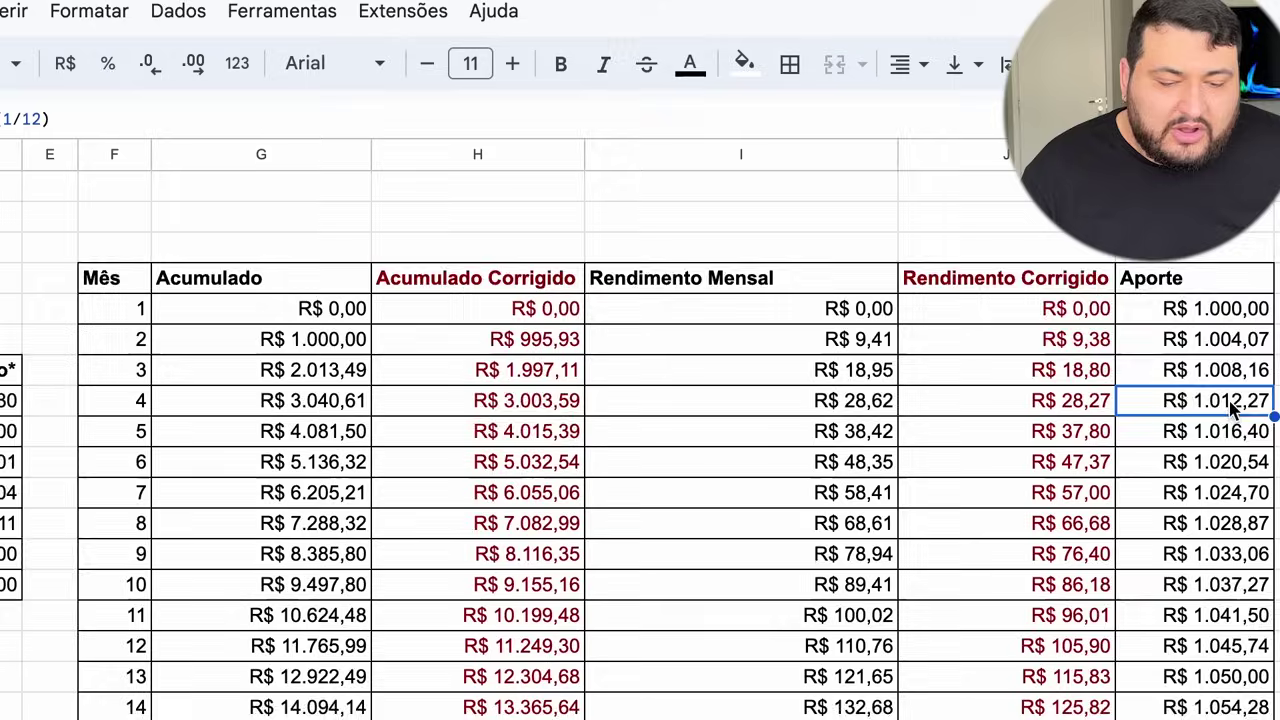
pyautogui.scroll(-15, 1203, 372)
pyautogui.scroll(-20, 1232, 410)
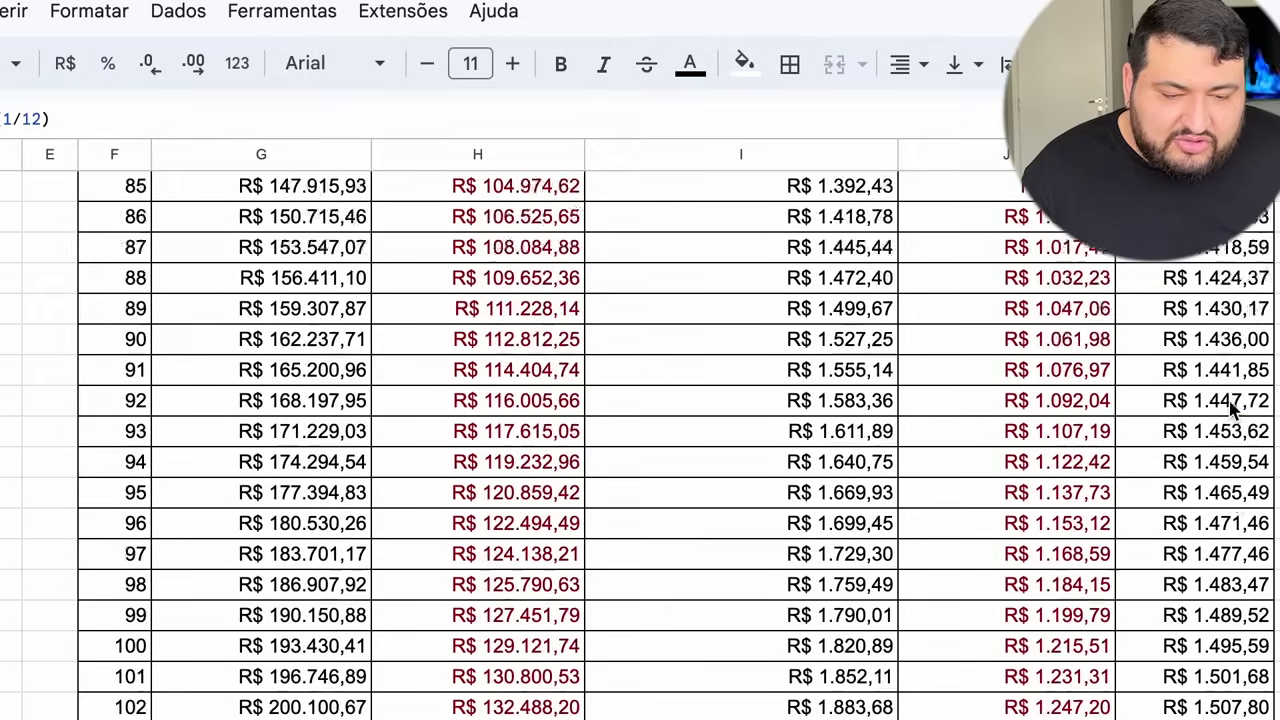
pyautogui.moveTo(140, 250); pyautogui.dragTo(358, 260)
pyautogui.click(308, 258)
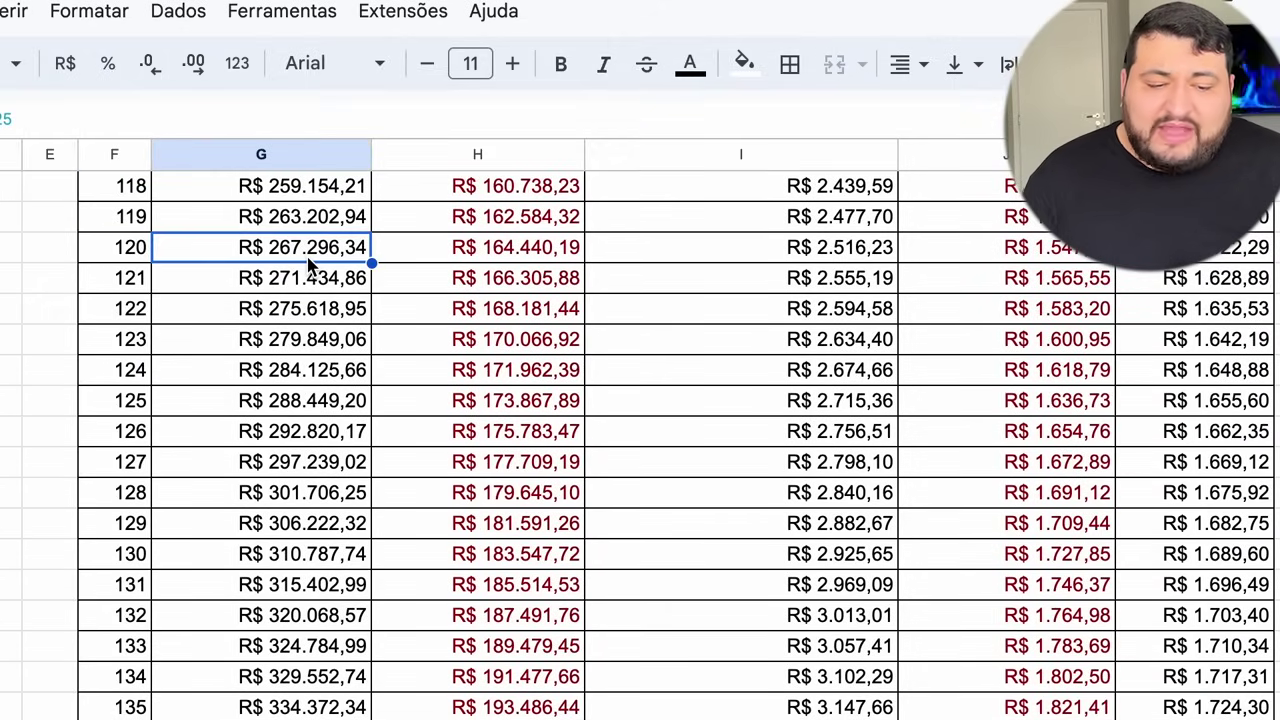
pyautogui.click(518, 256)
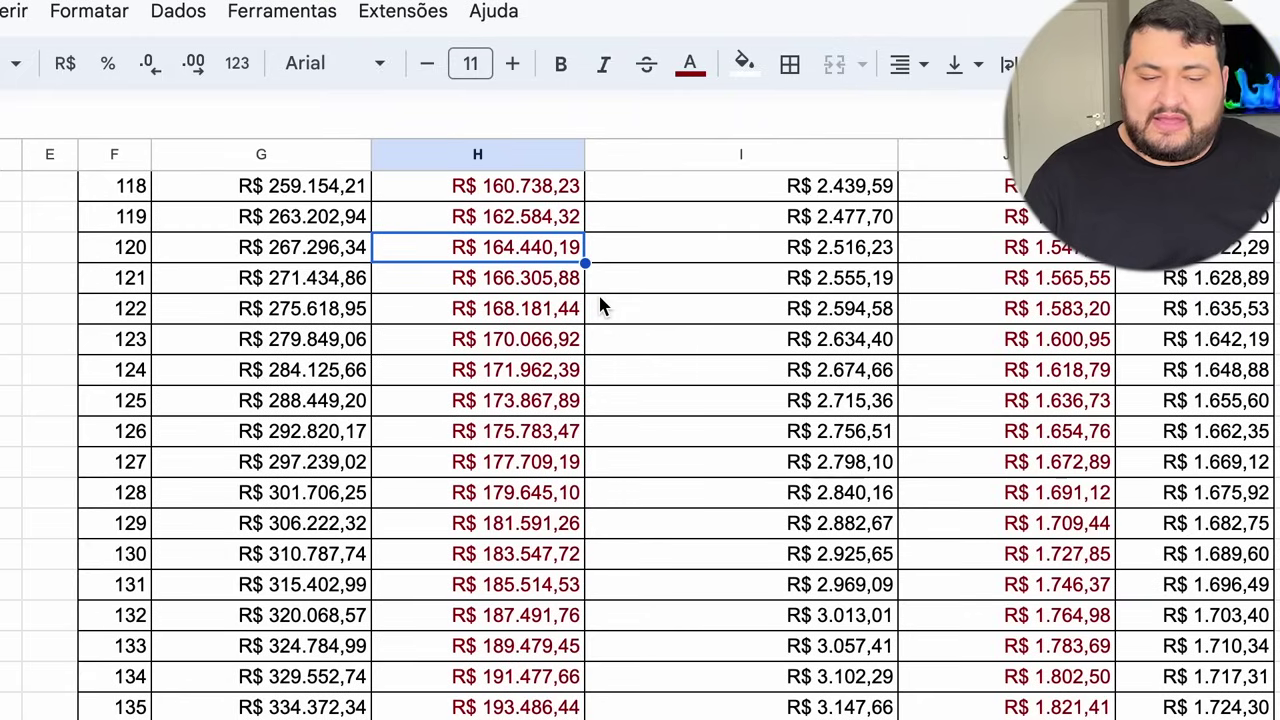
pyautogui.click(846, 254)
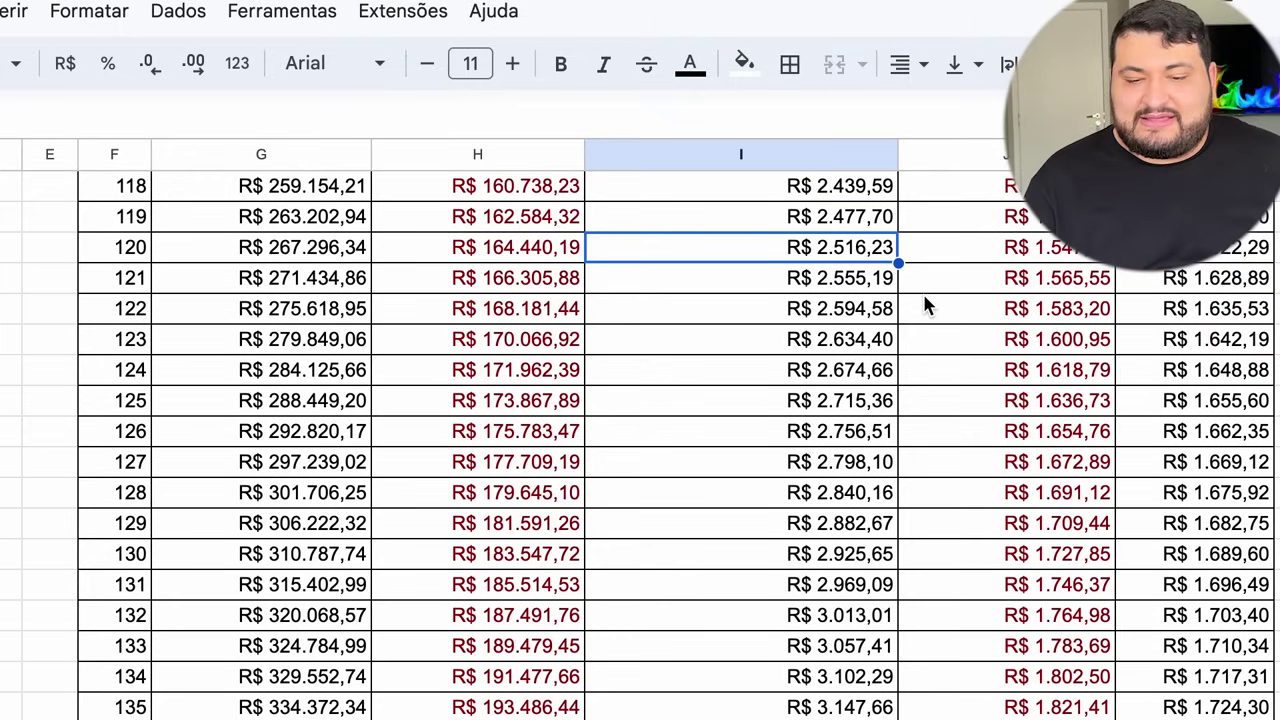
pyautogui.click(1052, 247)
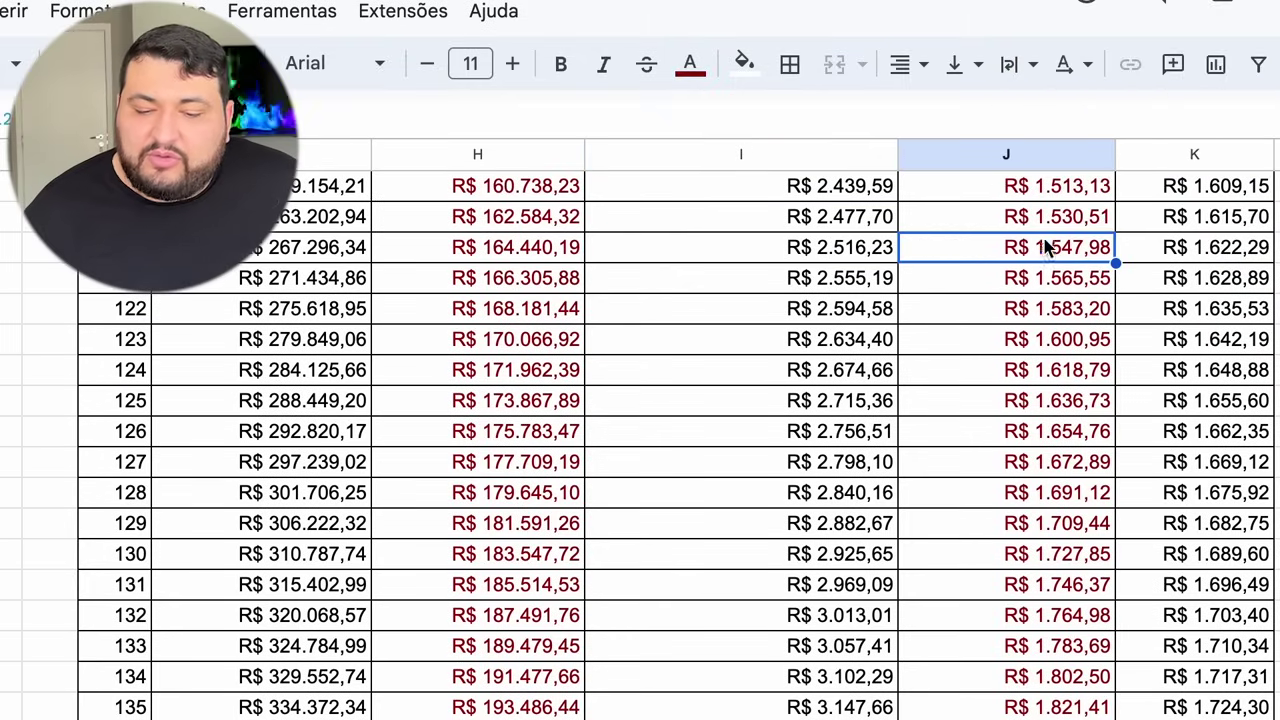